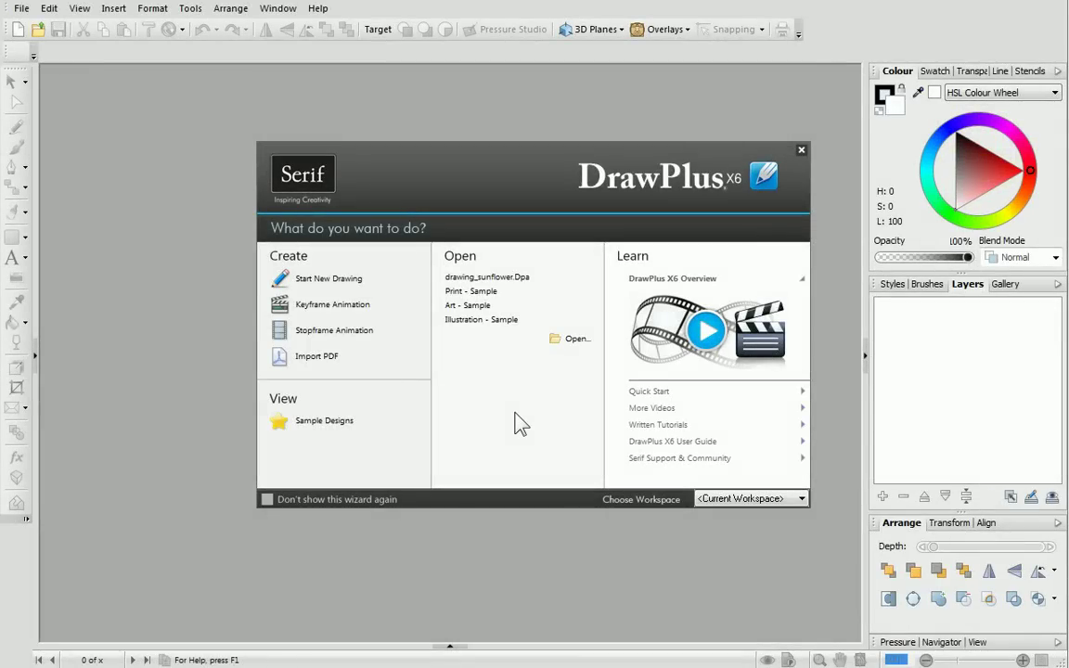
Create a new keyframe animation document with a Medium Rectangle web page size.
left_click(370, 311)
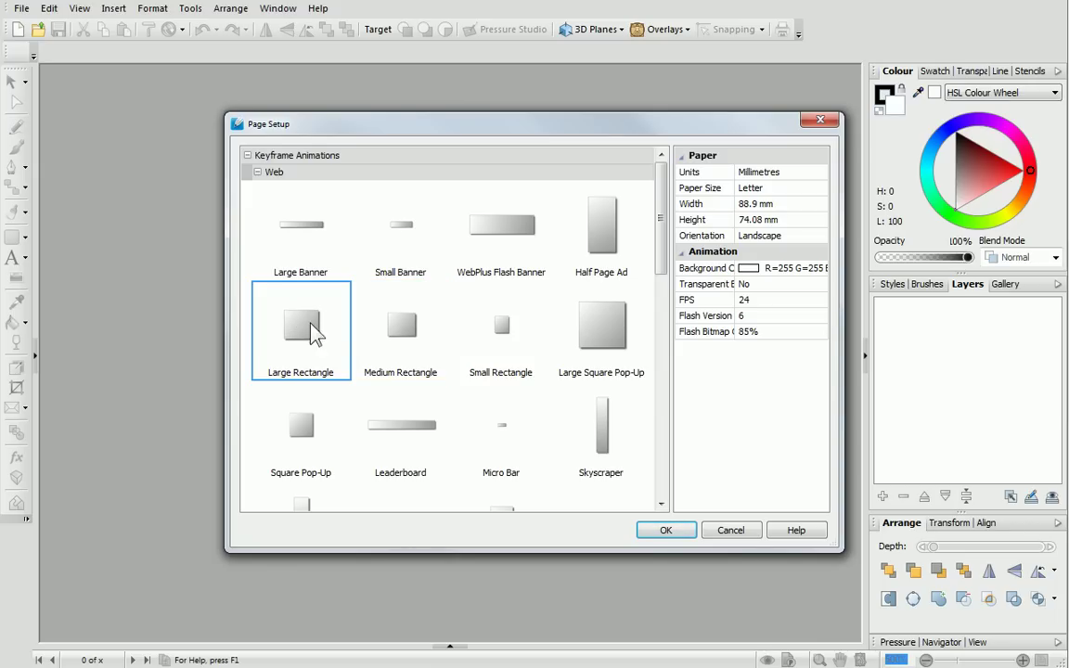
left_click(649, 532)
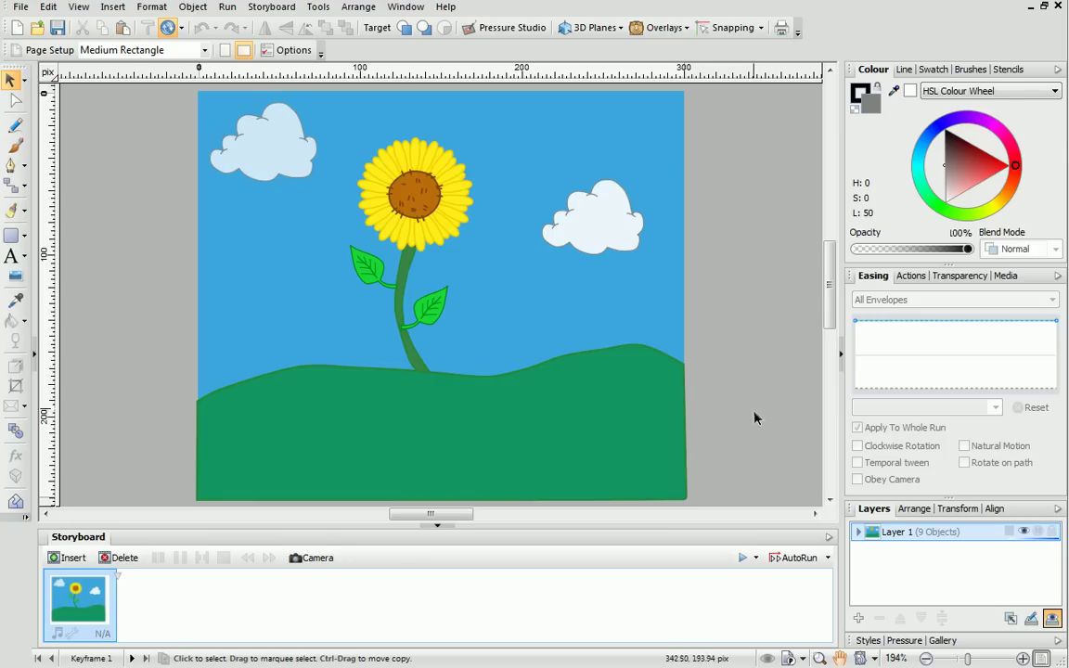
Add the Animals gallery Bumblebee, shrink it to about 61×56 pixels, and place it off the page's top-left.
left_click(942, 642)
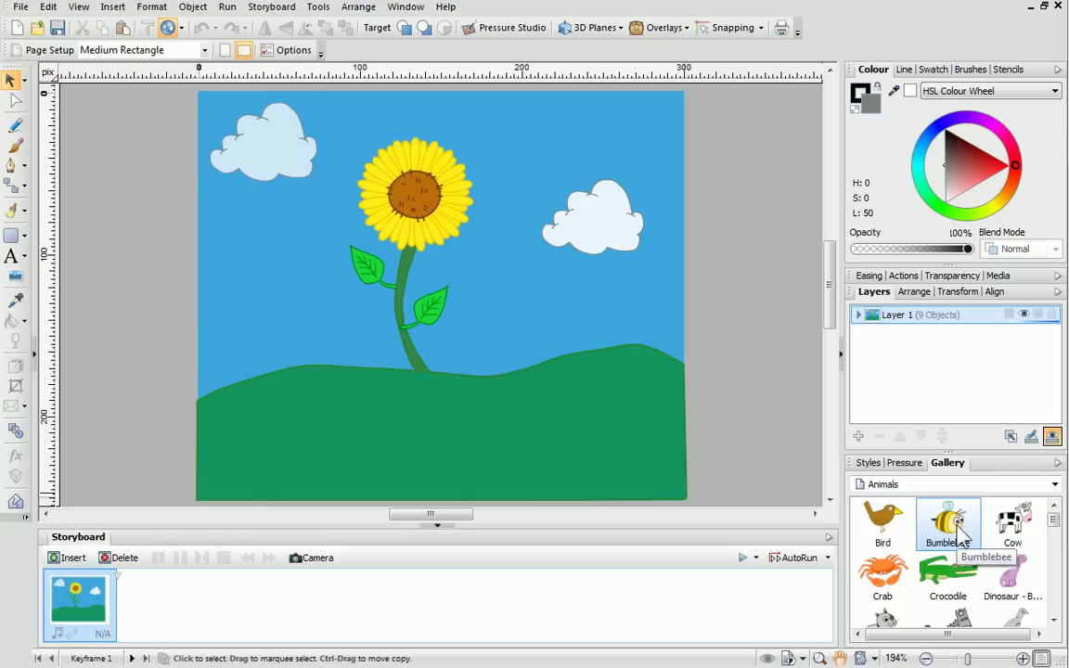
left_click_drag(961, 538, 84, 191)
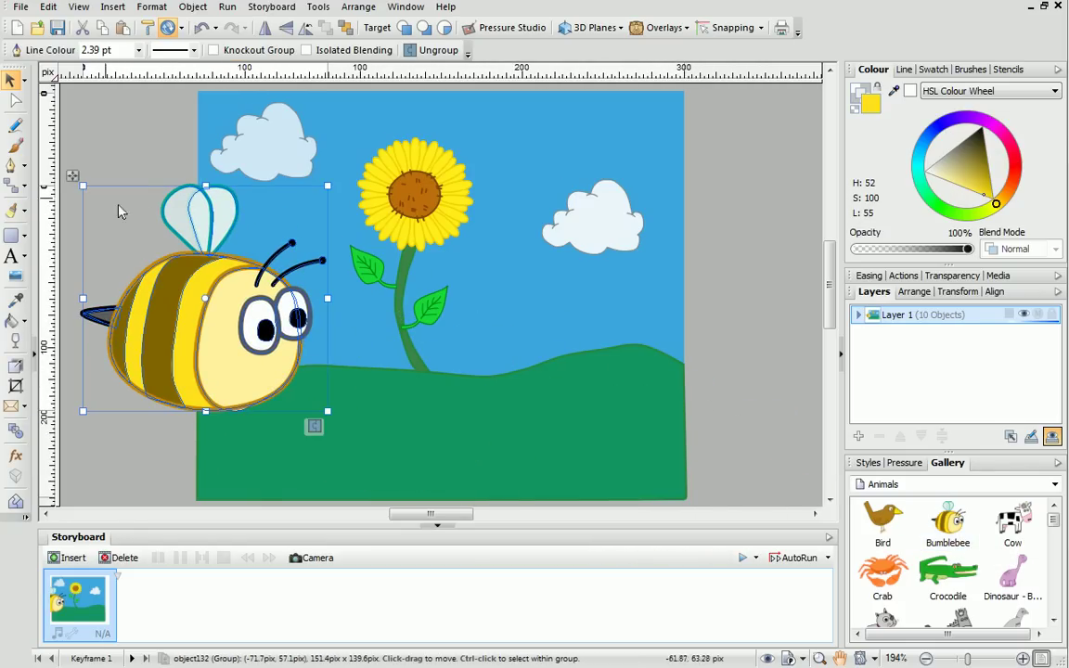
left_click_drag(339, 191, 207, 323)
left_click_drag(139, 385, 144, 232)
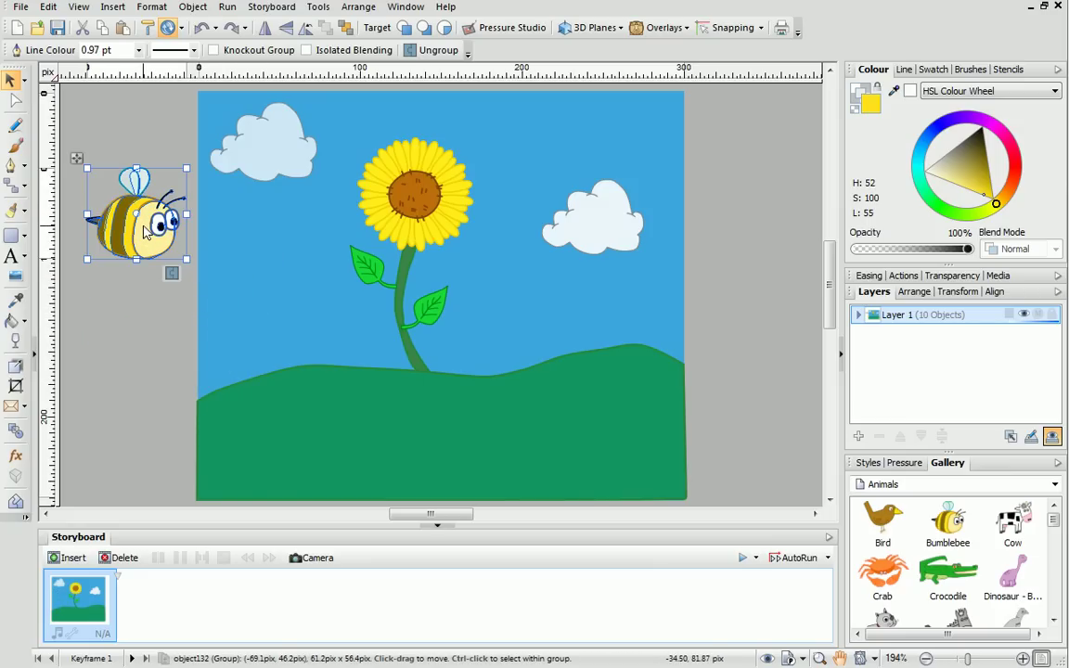
Insert 9 more keyframes into the storyboard, giving ten 1000ms keyframes.
left_click(73, 557)
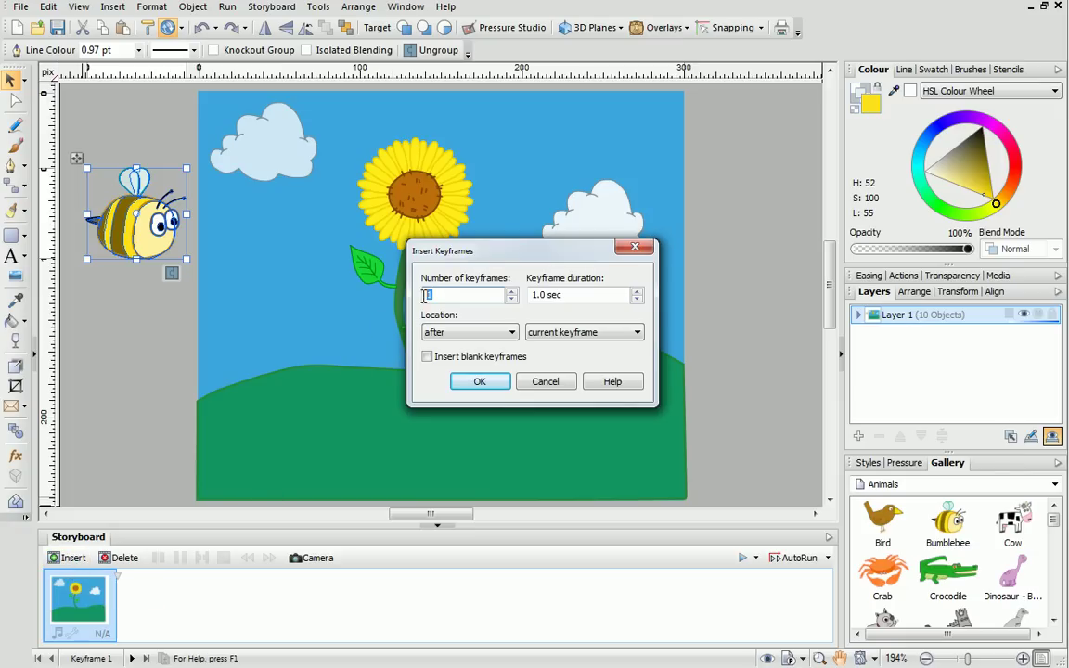
type("9")
left_click(467, 384)
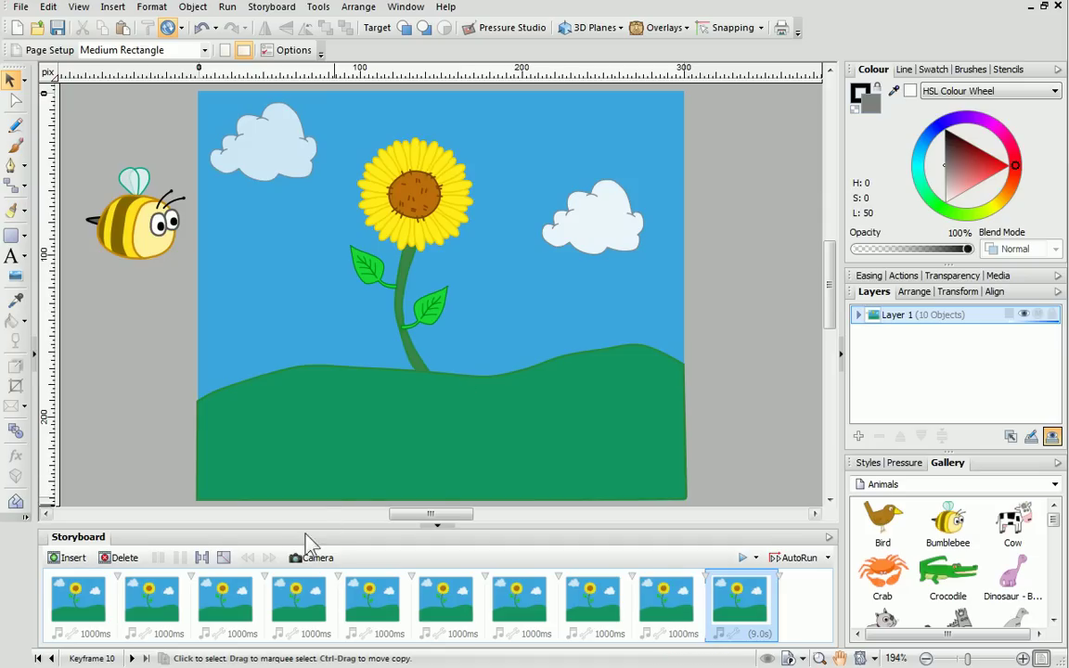
Step through keyframes 3, 6 and 8 to the last keyframe, 10.
left_click(239, 598)
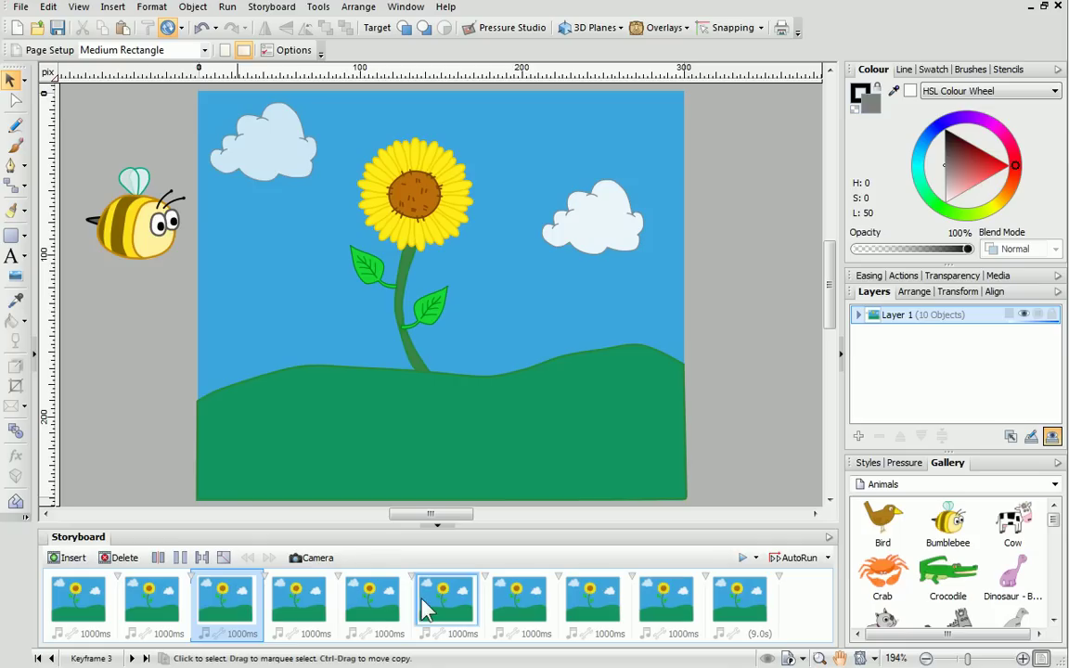
left_click(434, 605)
left_click(590, 598)
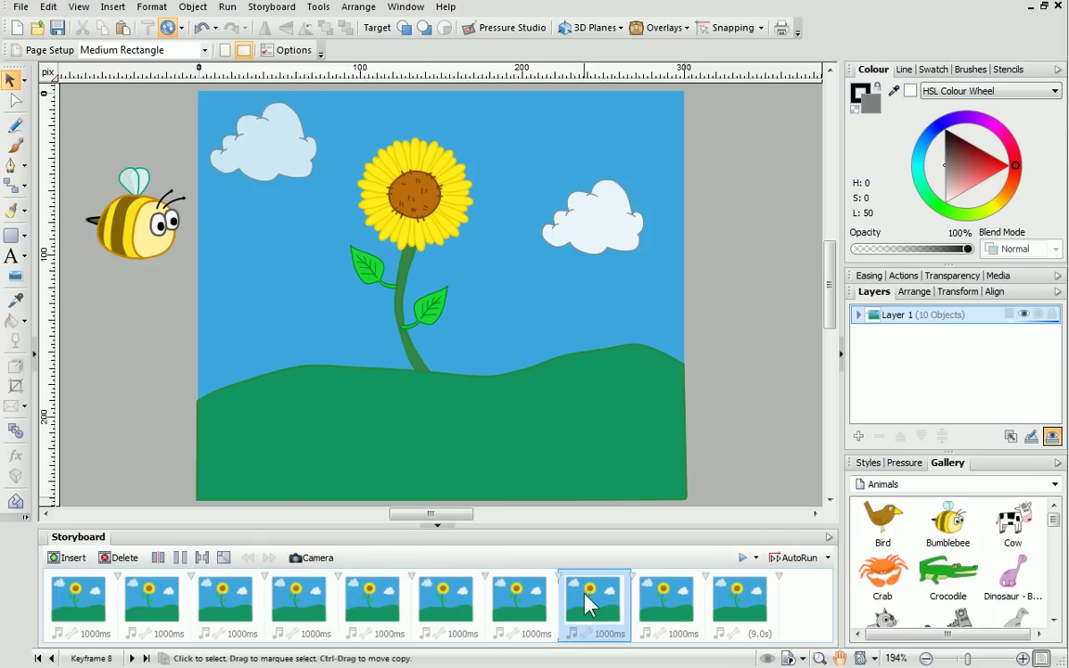
left_click(739, 610)
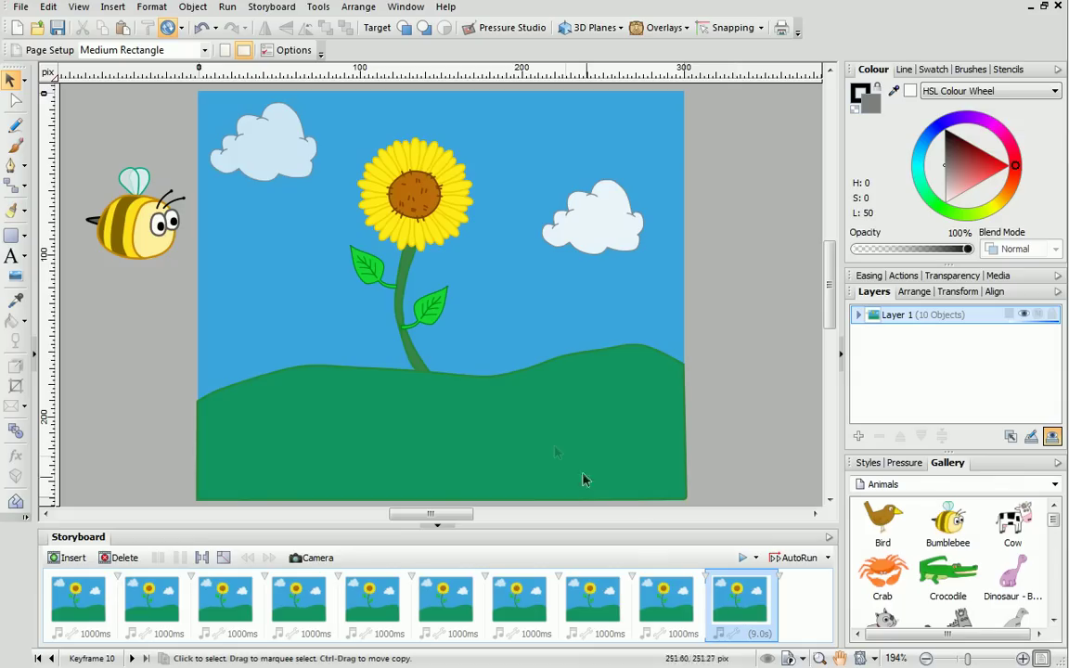
In keyframe 10, move the bee past the page's right edge and preview the flight in Flash.
left_click_drag(128, 215, 733, 211)
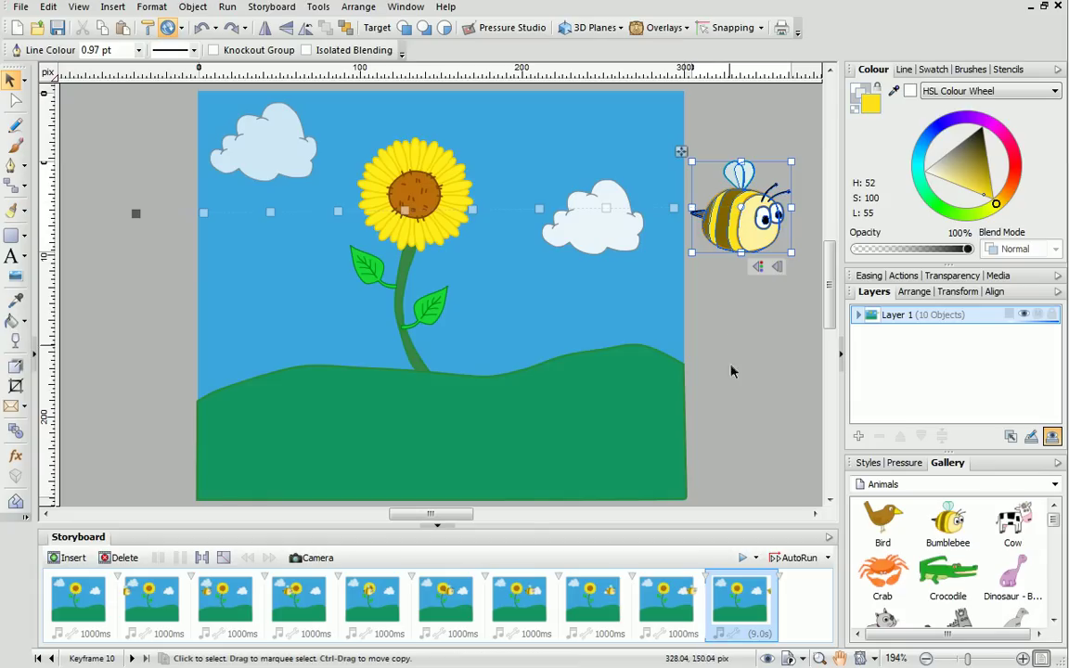
left_click(744, 558)
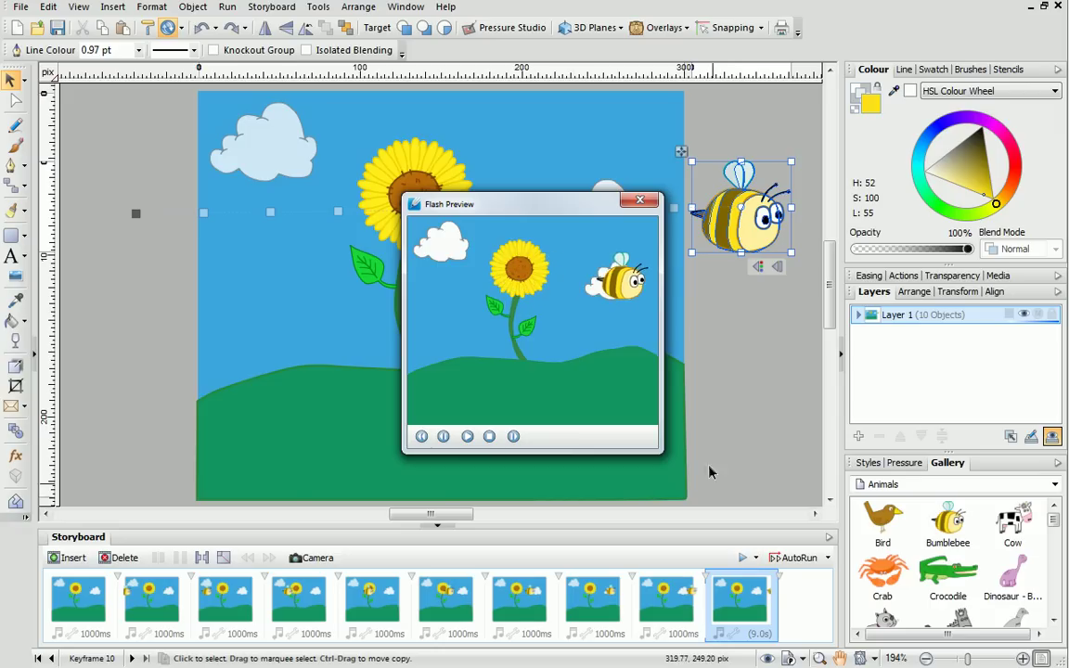
left_click(640, 199)
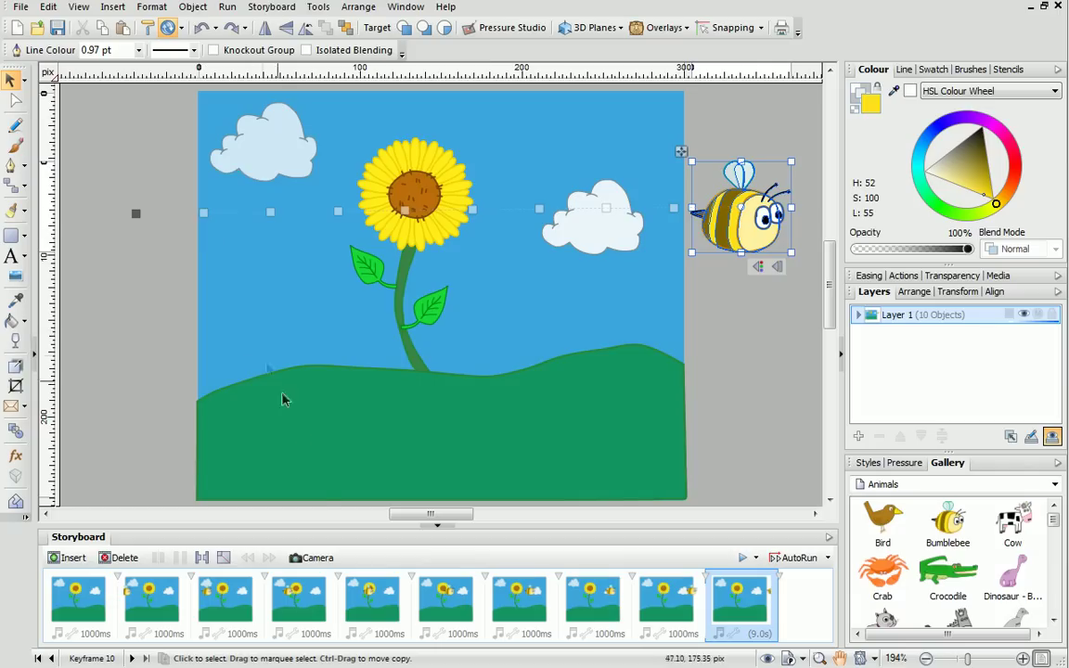
Lower the bee near the sunflower in keyframe 5 and raise it beside the right cloud in keyframe 7.
left_click(371, 605)
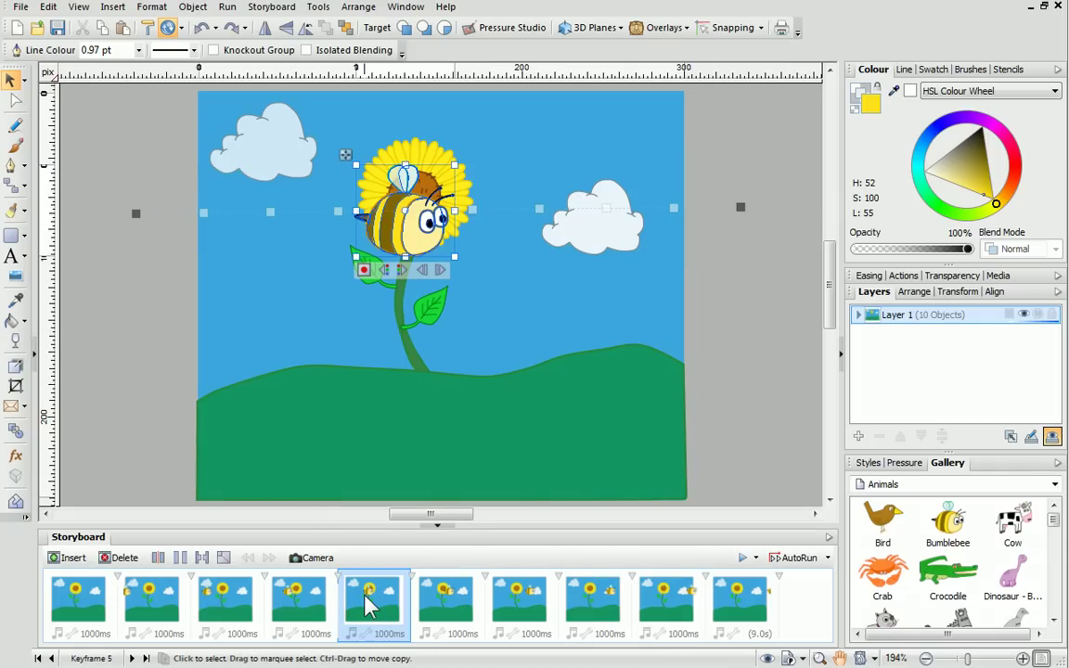
left_click_drag(378, 243, 404, 362)
left_click(509, 594)
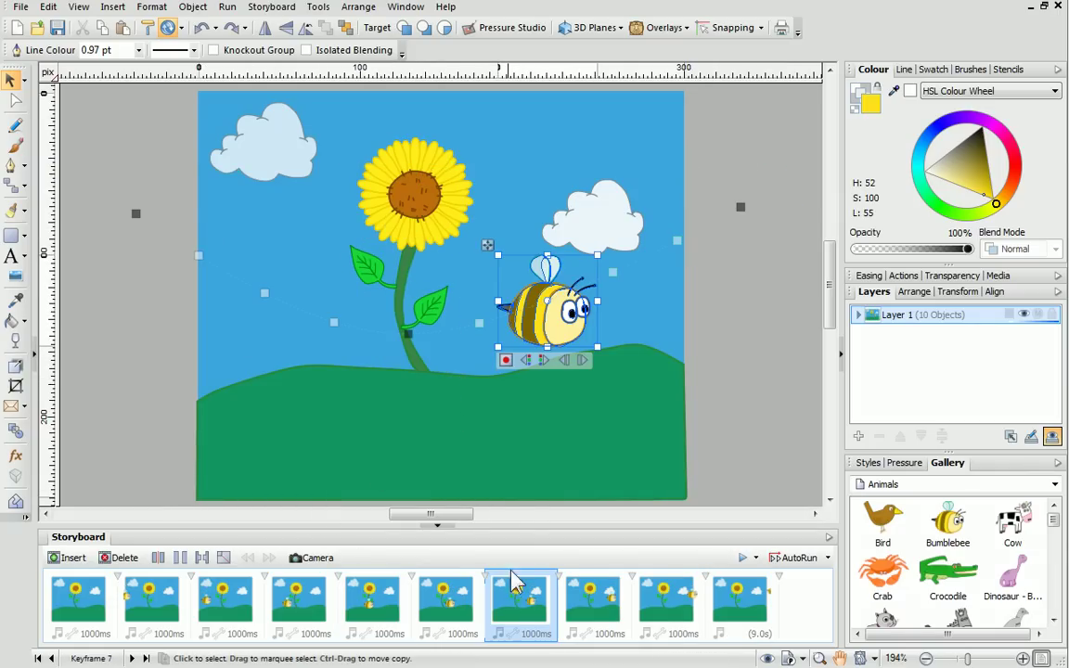
left_click_drag(532, 331, 525, 246)
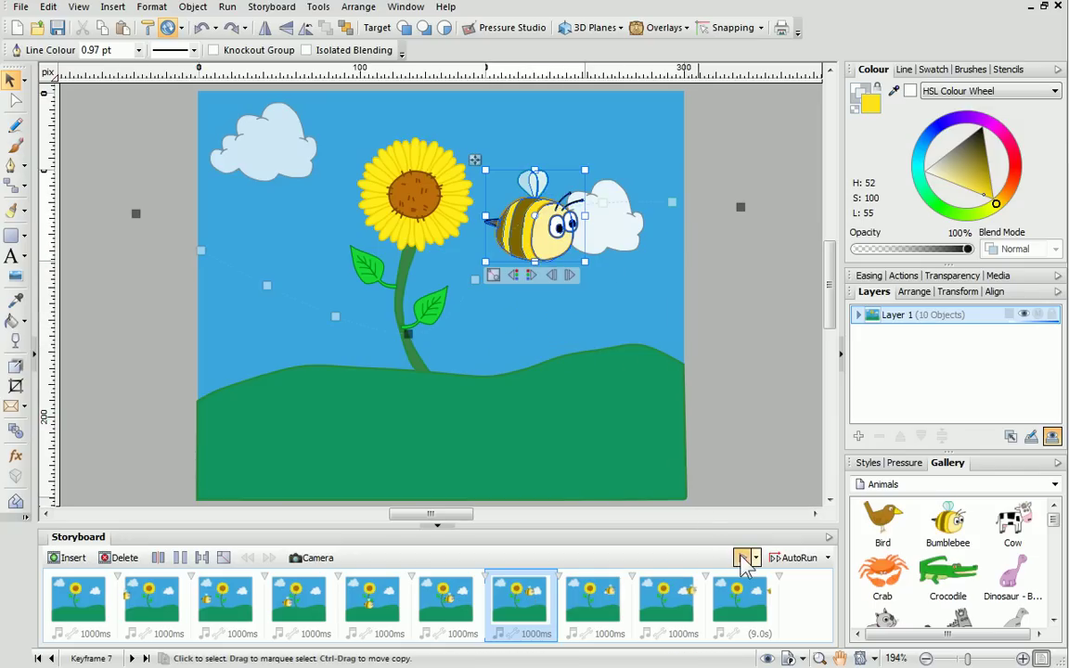
Preview the curved flight in Flash, then return to keyframe 1.
left_click(743, 560)
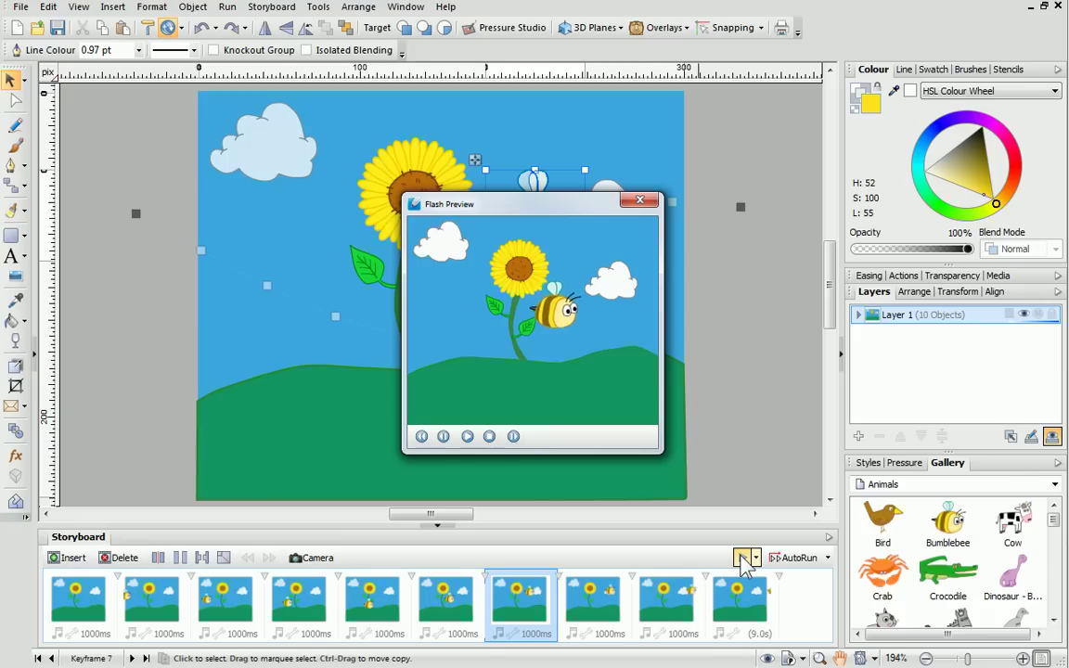
left_click(640, 200)
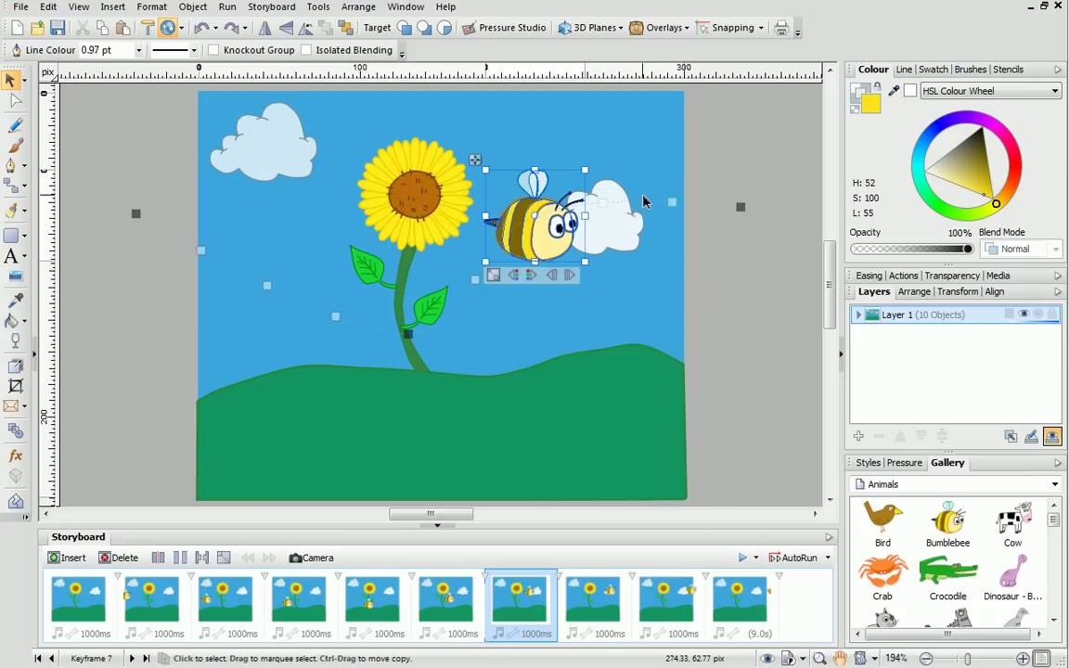
left_click(88, 602)
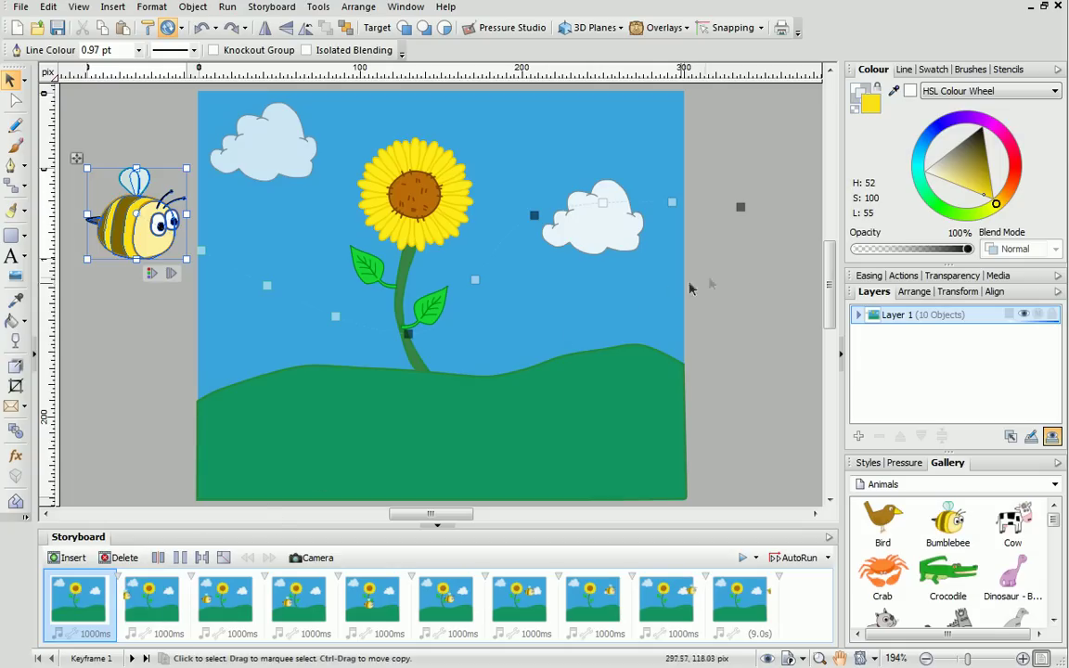
Display the bee's Position Envelope graph in the Easing tab for keyframe 1.
left_click(870, 280)
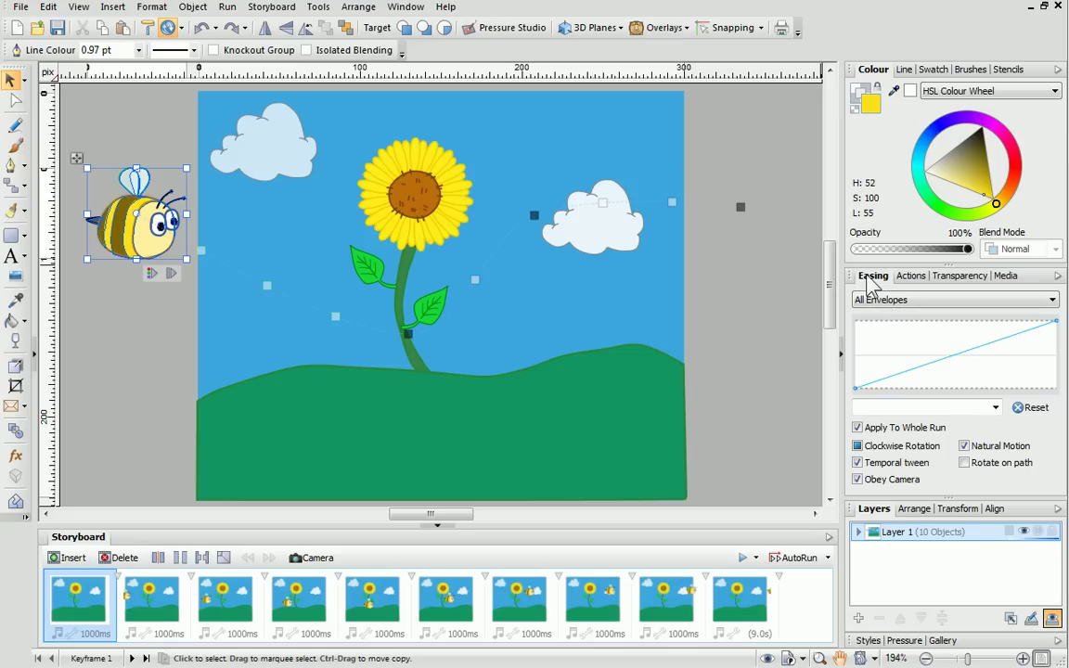
left_click(1053, 301)
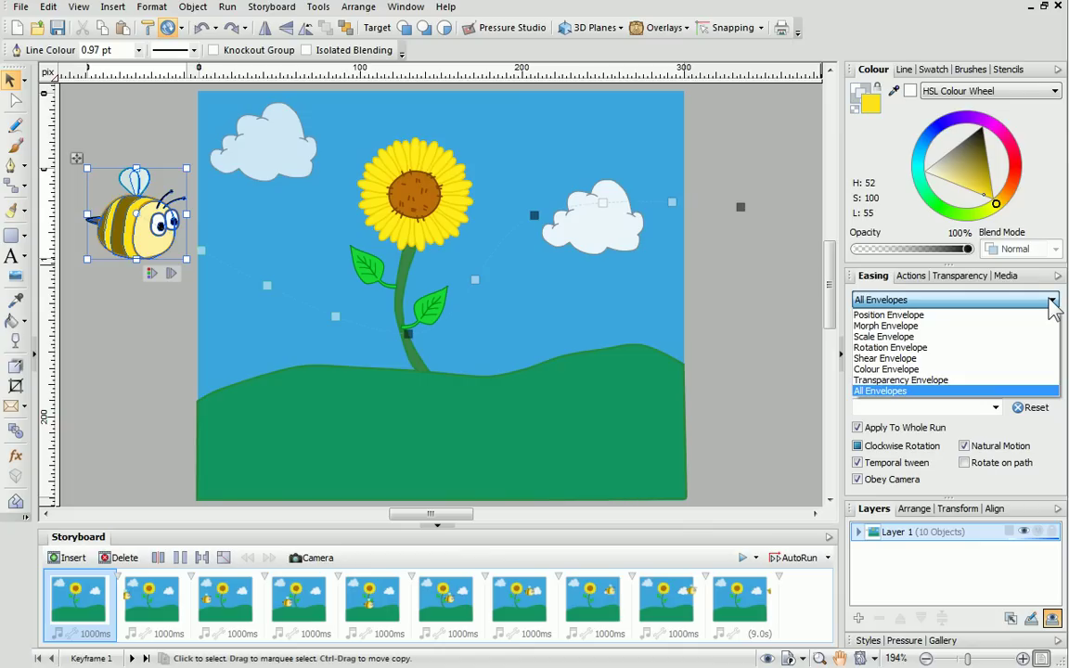
left_click(1052, 301)
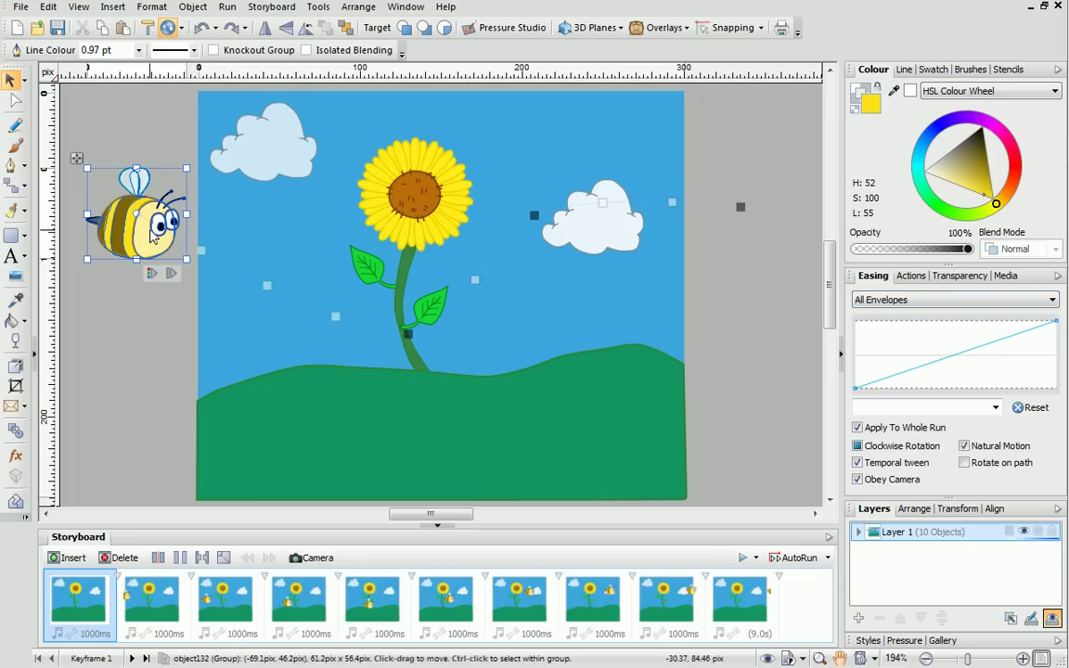
left_click(1053, 302)
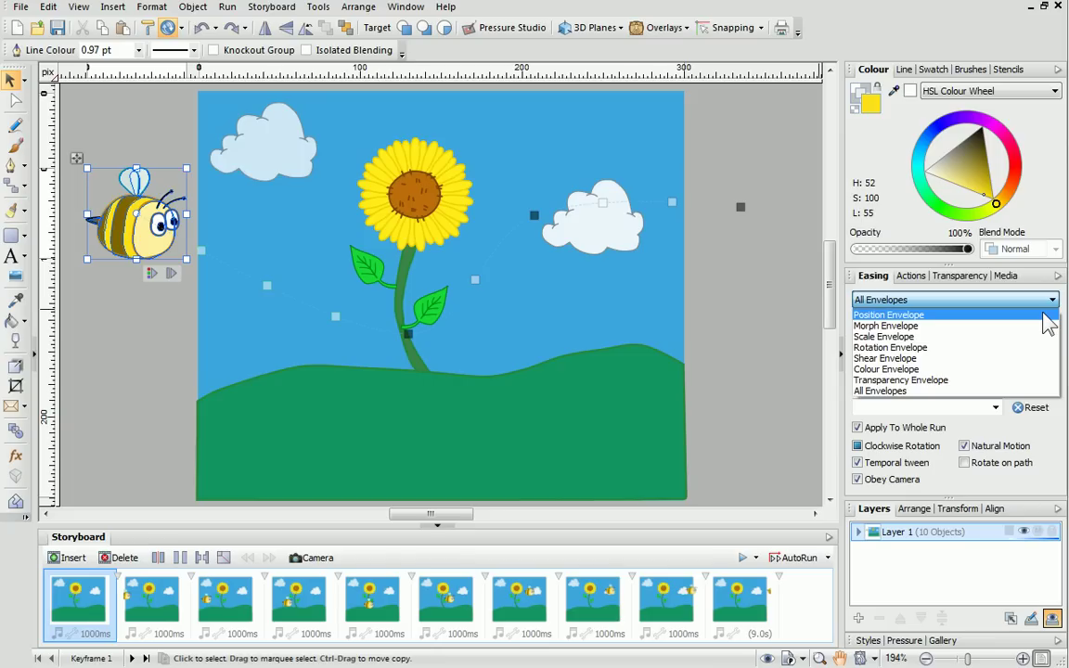
left_click(1049, 315)
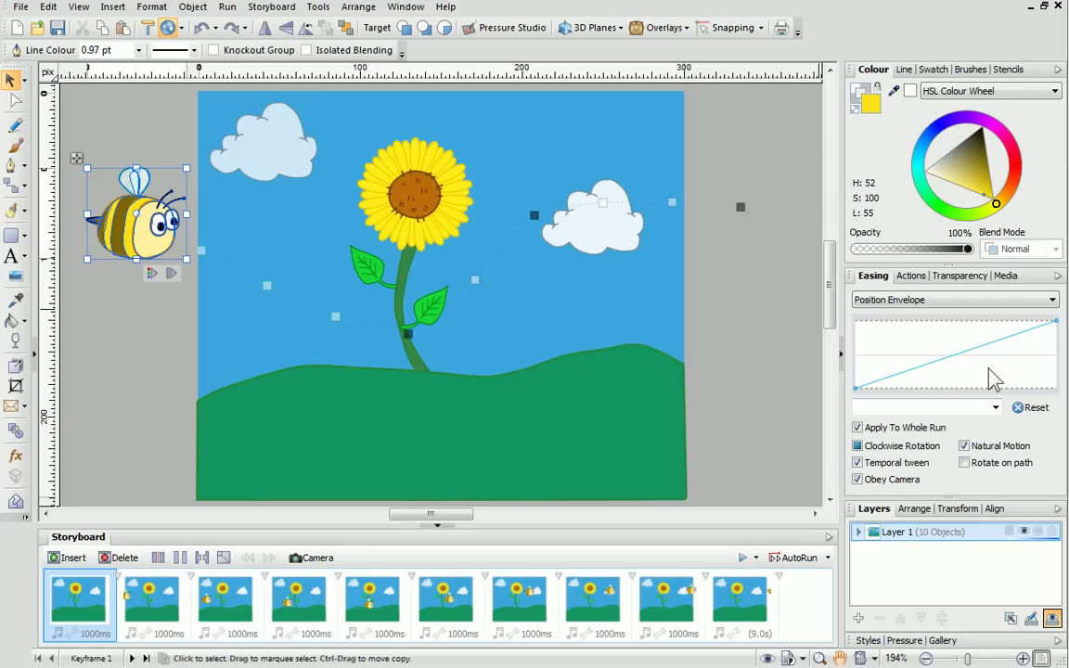
Apply the second ease-out preset to the bee's Position Envelope and preview it in Flash.
left_click(995, 407)
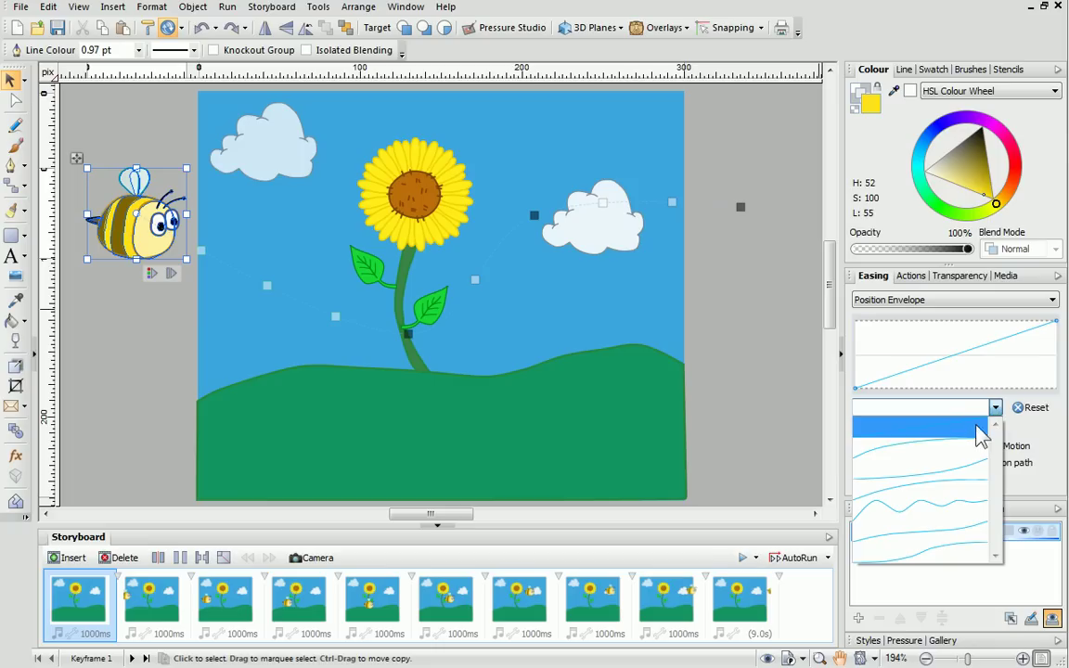
left_click(970, 449)
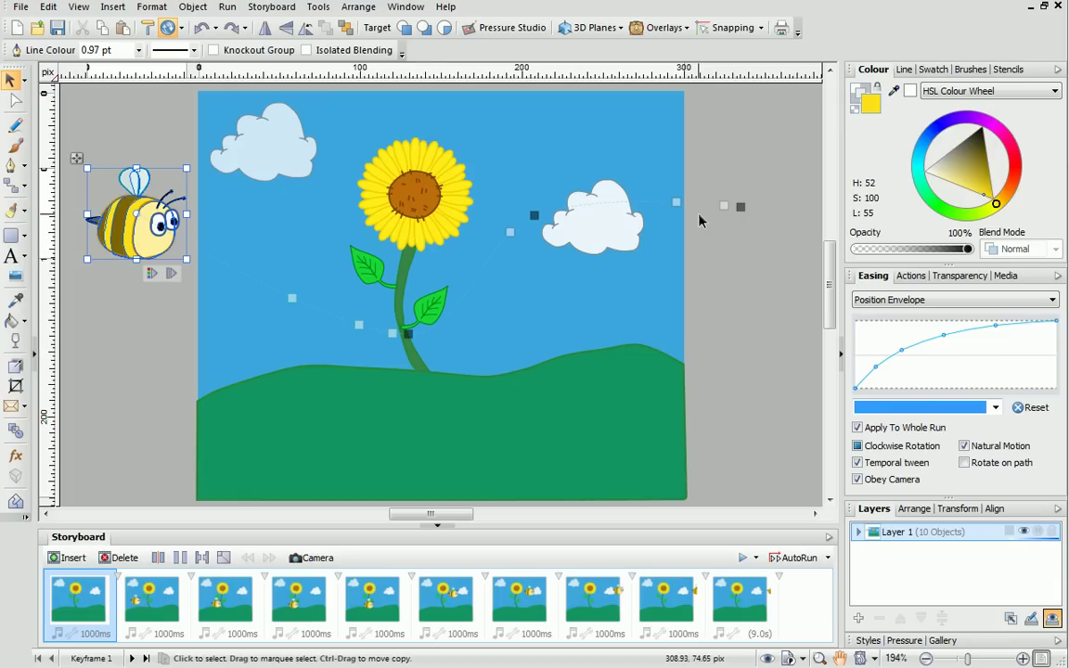
left_click(743, 558)
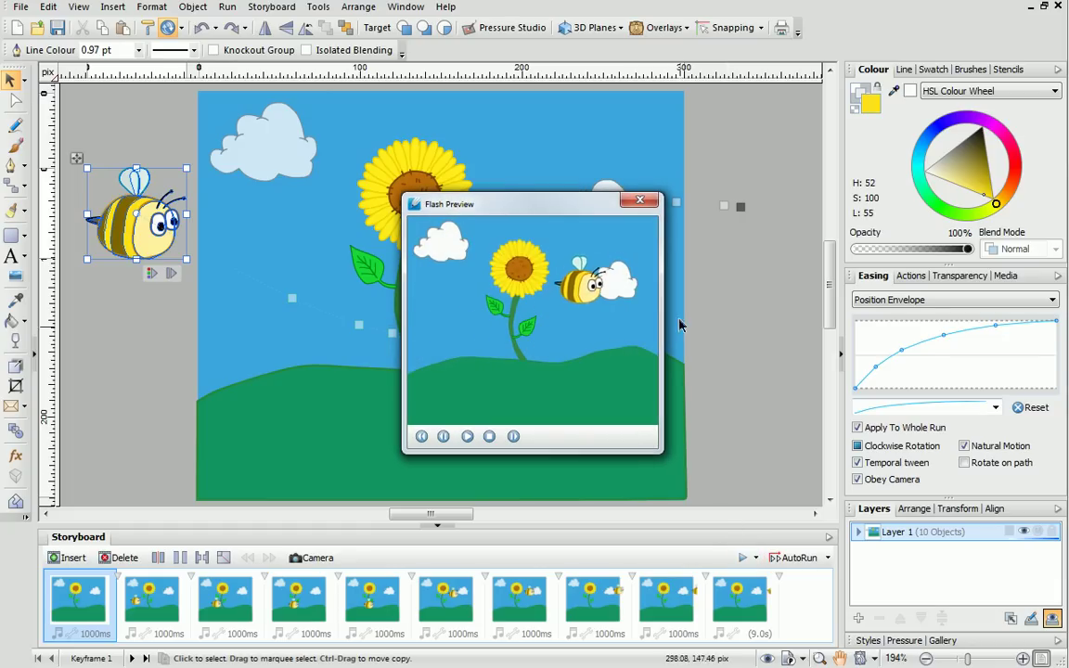
left_click(639, 200)
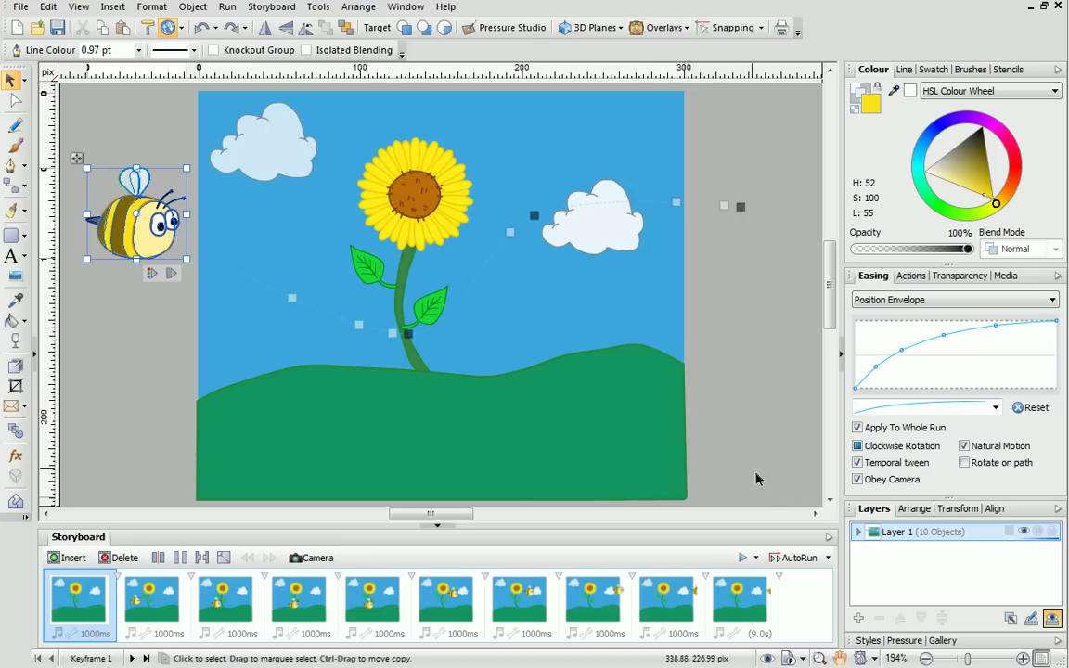
Add a second Animals gallery bumblebee right of the page by the hill and run it forward to the storyboard end.
left_click(942, 640)
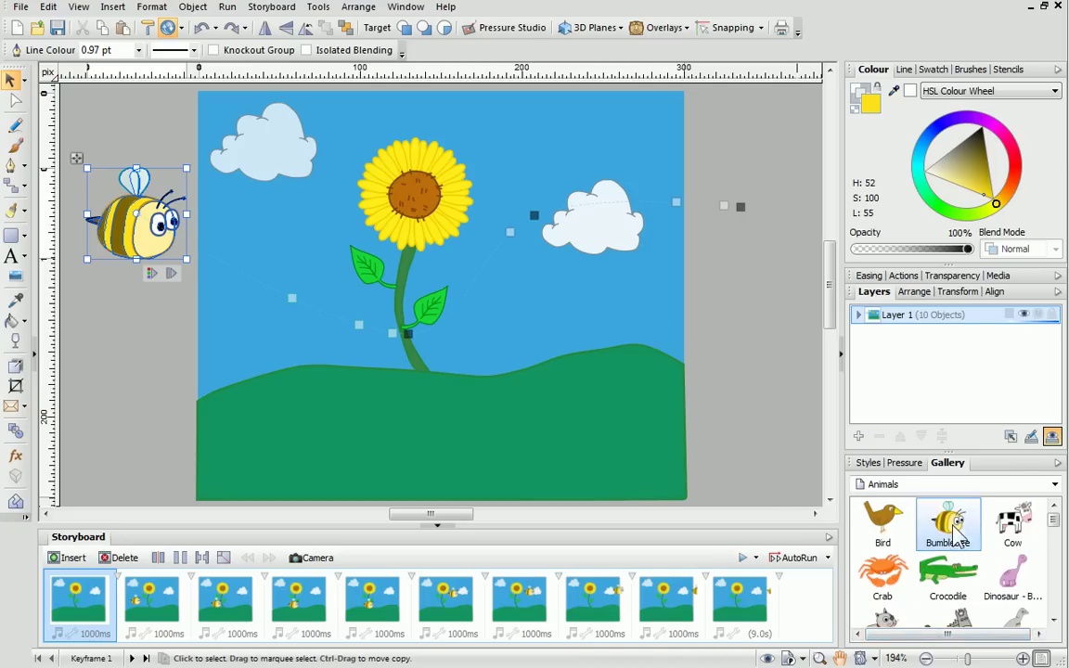
left_click_drag(948, 524, 707, 375)
left_click_drag(730, 432, 713, 326)
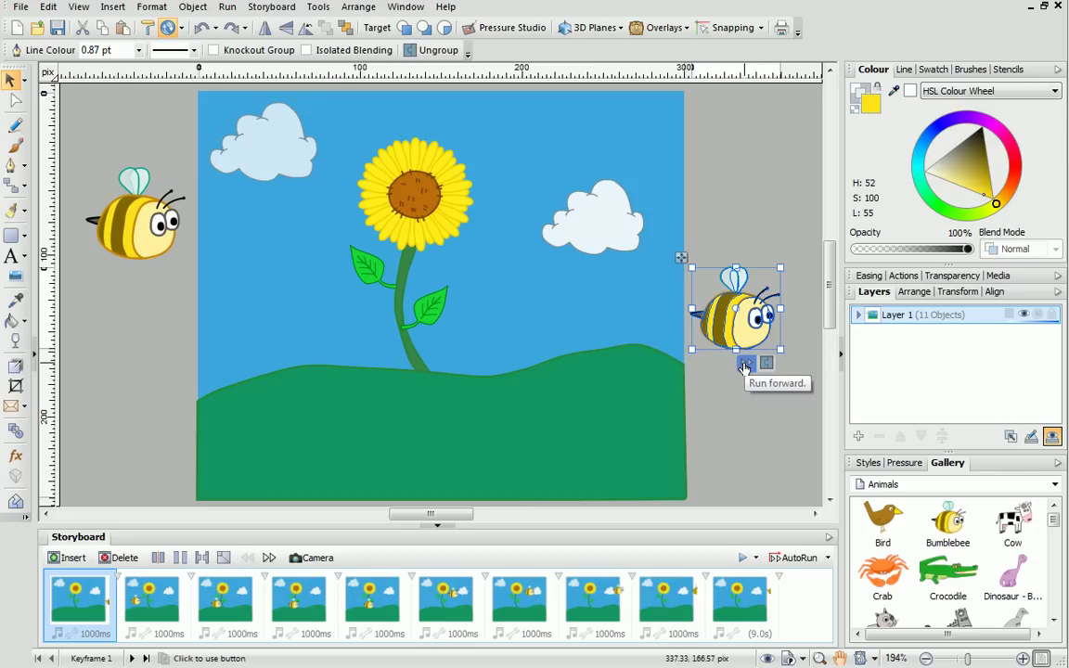
left_click(744, 366)
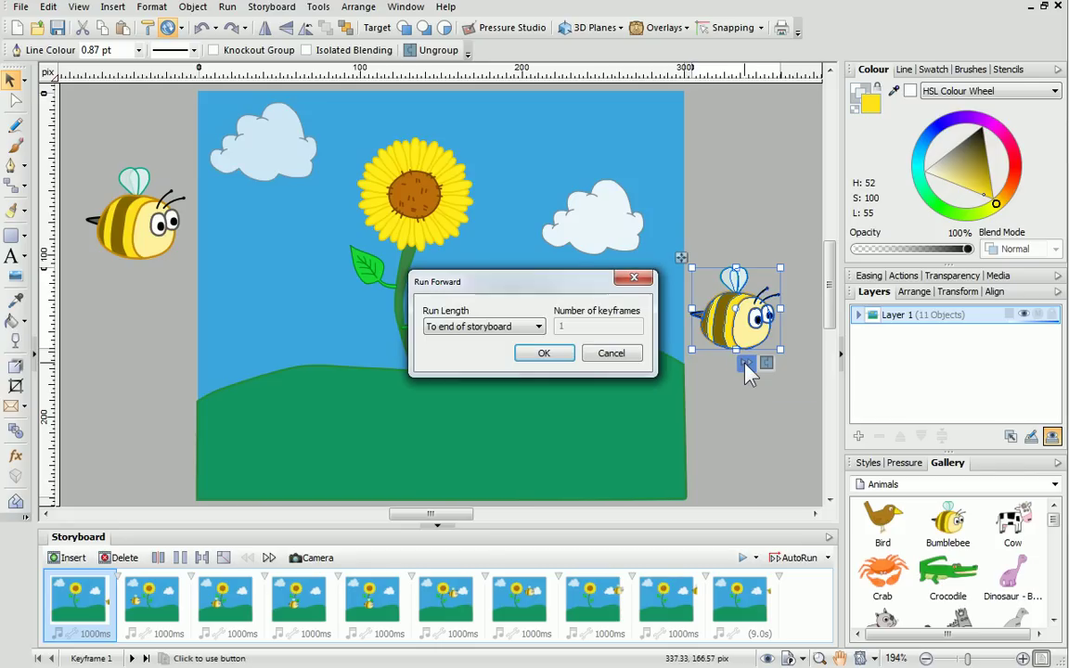
left_click(544, 354)
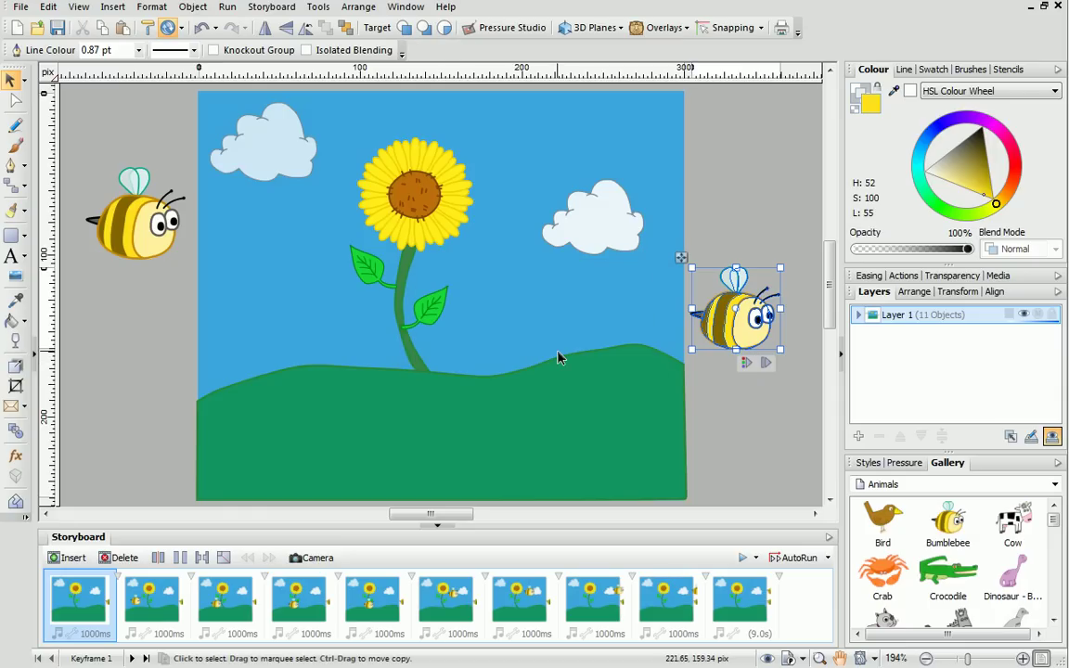
Flip the second bee horizontally to face left and update that flip forward to the storyboard end.
left_click(266, 29)
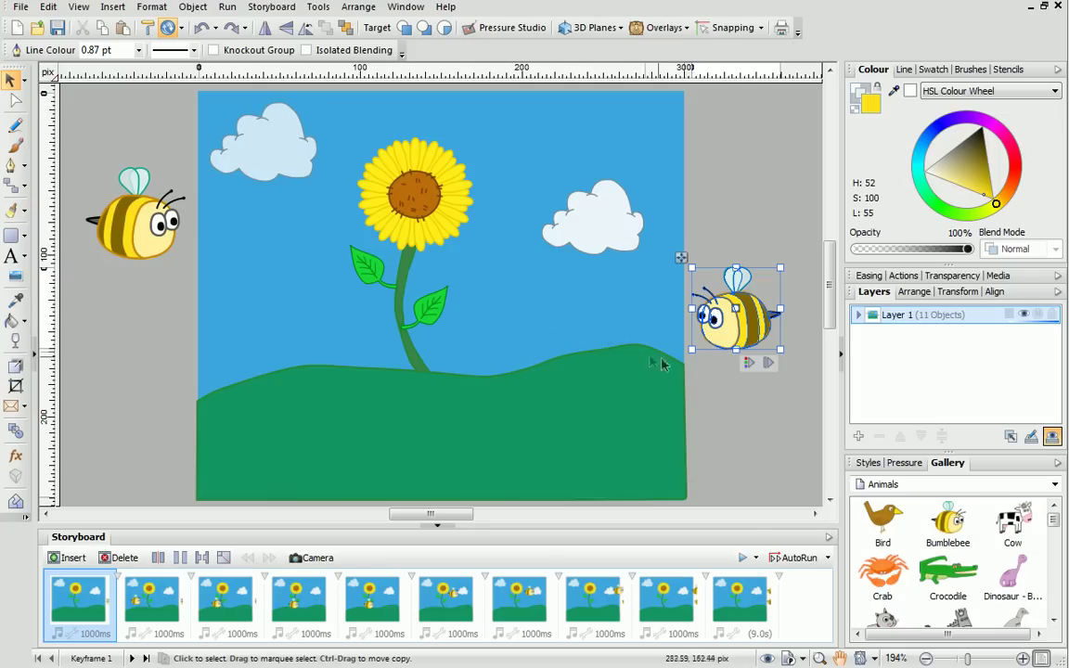
left_click(747, 366)
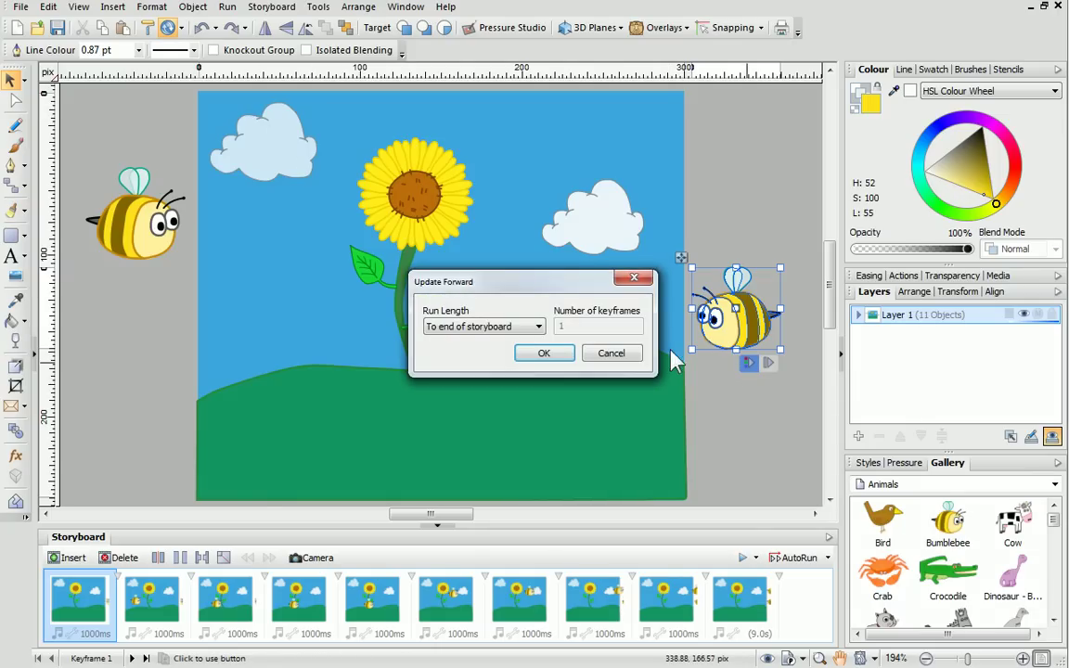
left_click(545, 354)
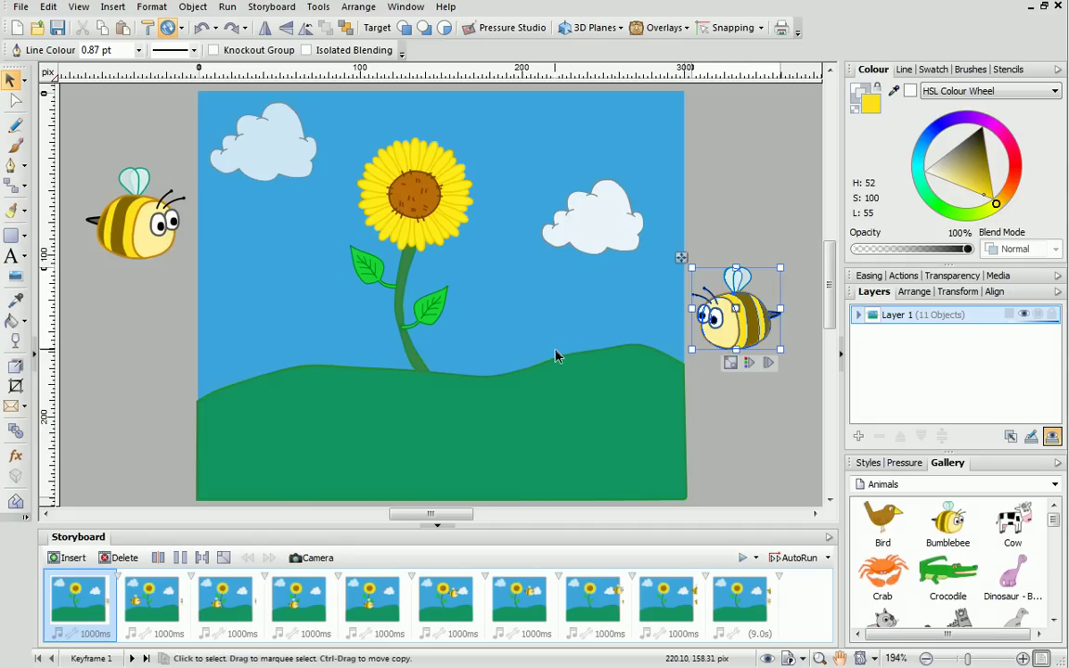
In keyframe 10, move the second bee left of the page and preview the flight in Flash.
left_click(740, 605)
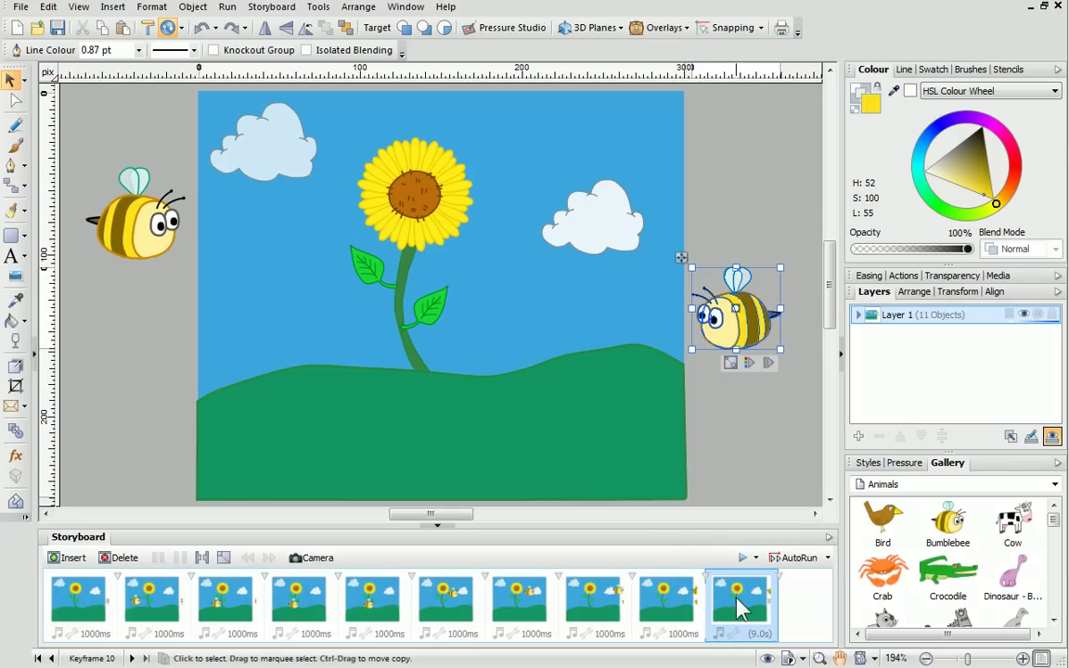
left_click_drag(725, 323, 139, 271)
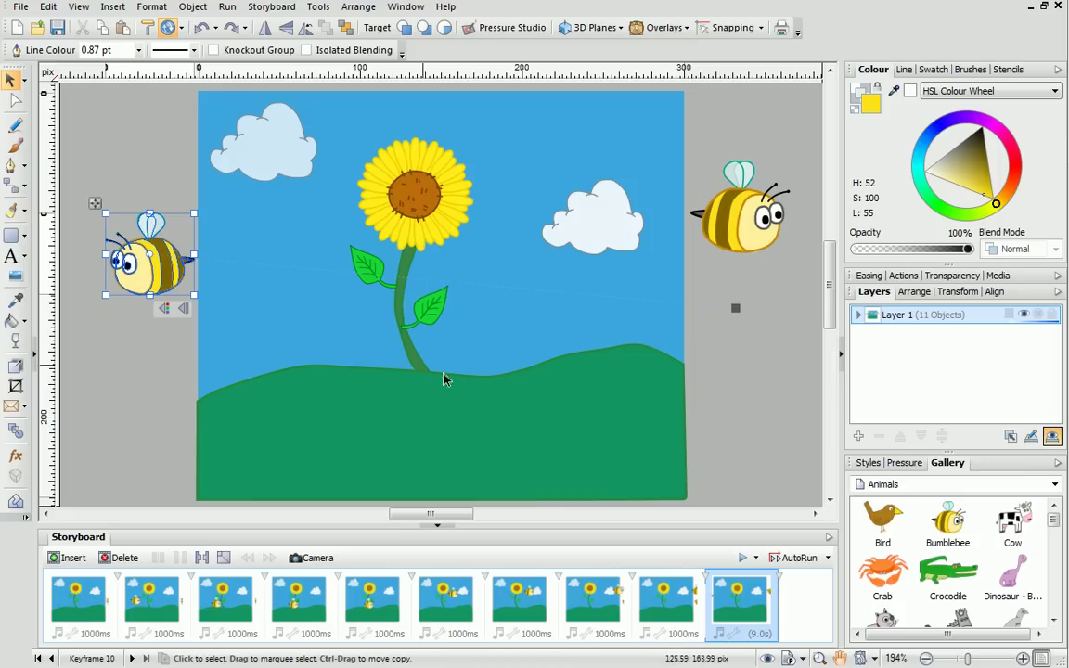
left_click(743, 558)
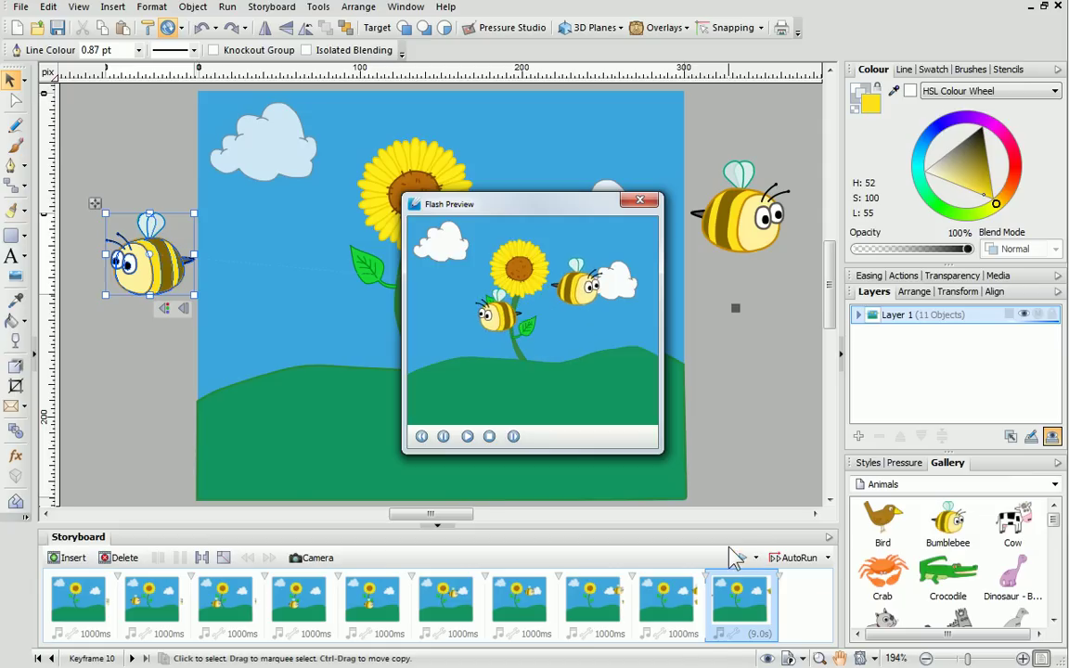
left_click(646, 202)
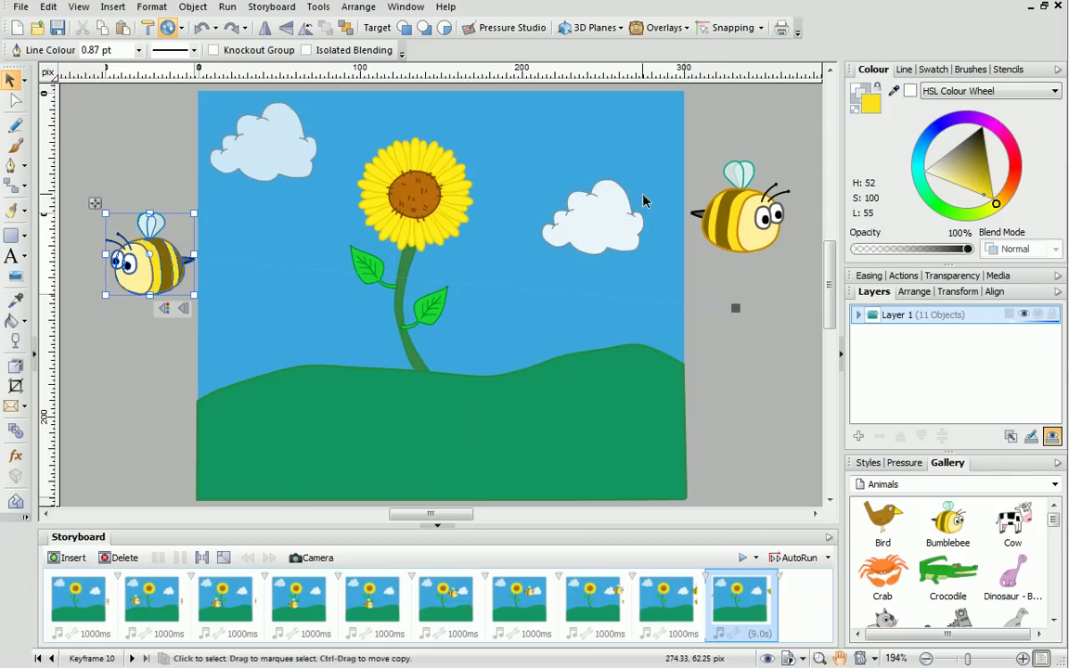
Export the two-bee animation as a Flash SWF file named 'animation_bee'.
left_click(20, 8)
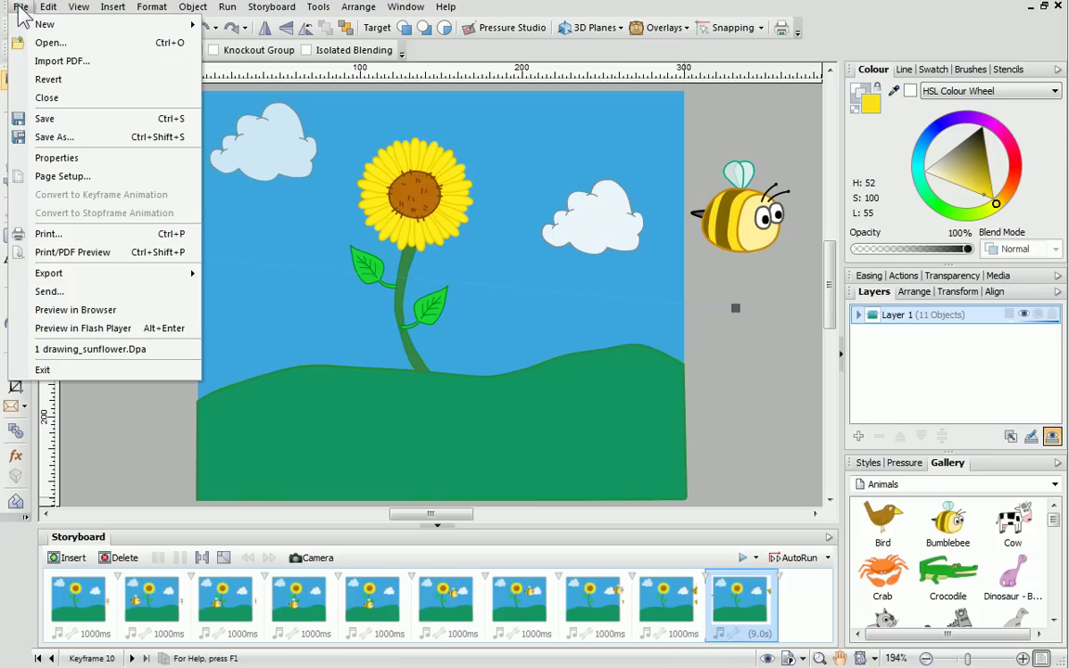
mouse_move(37, 274)
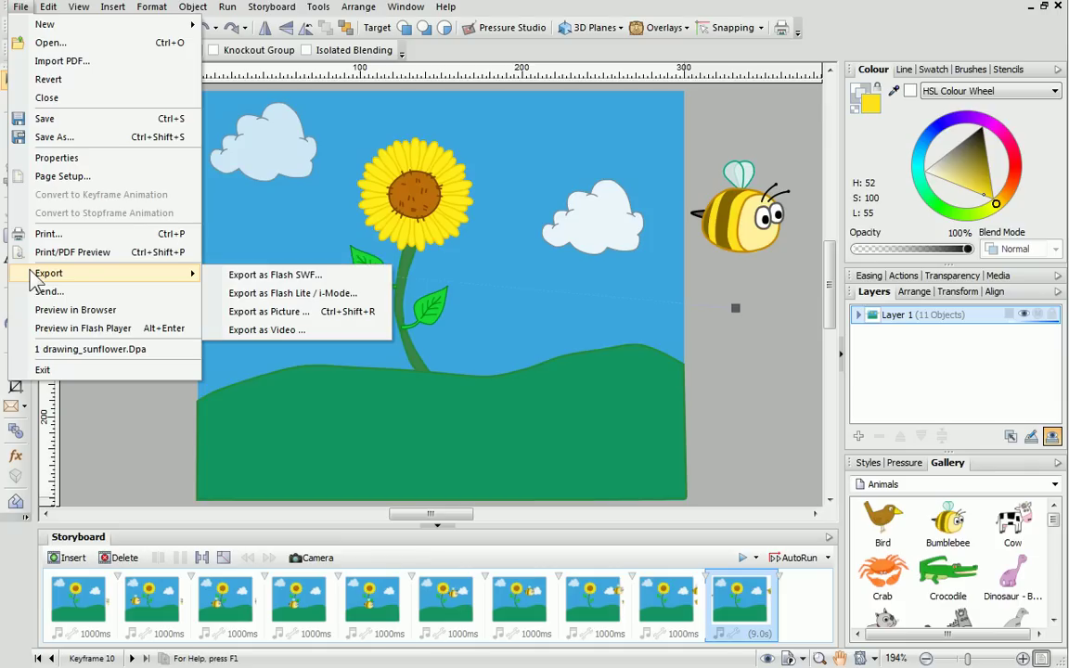
left_click(215, 277)
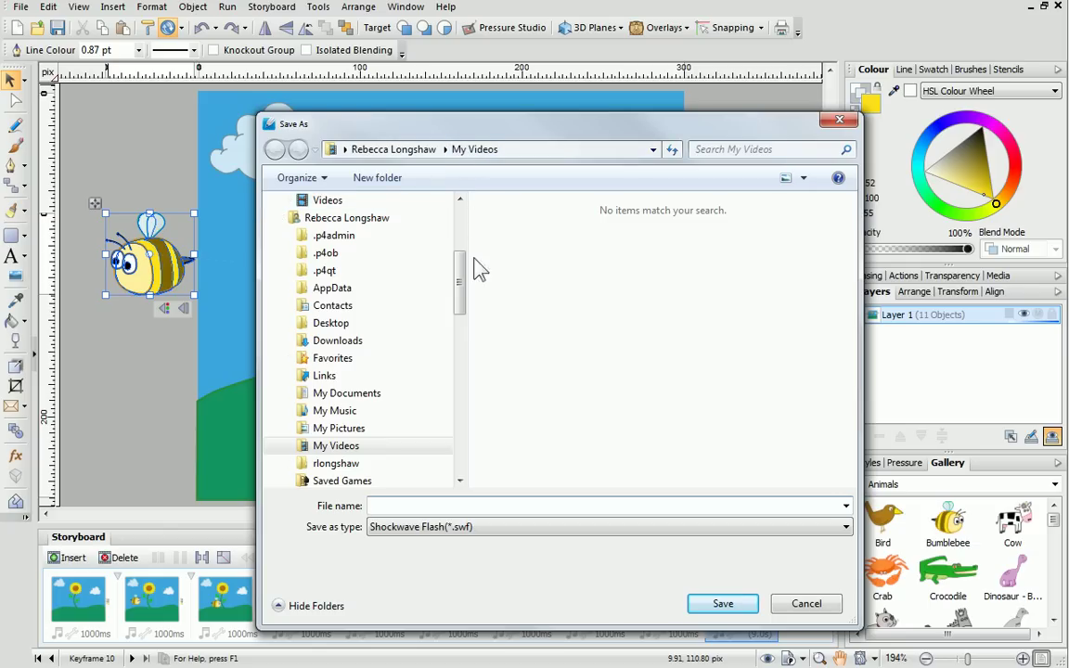
type("animation_bee")
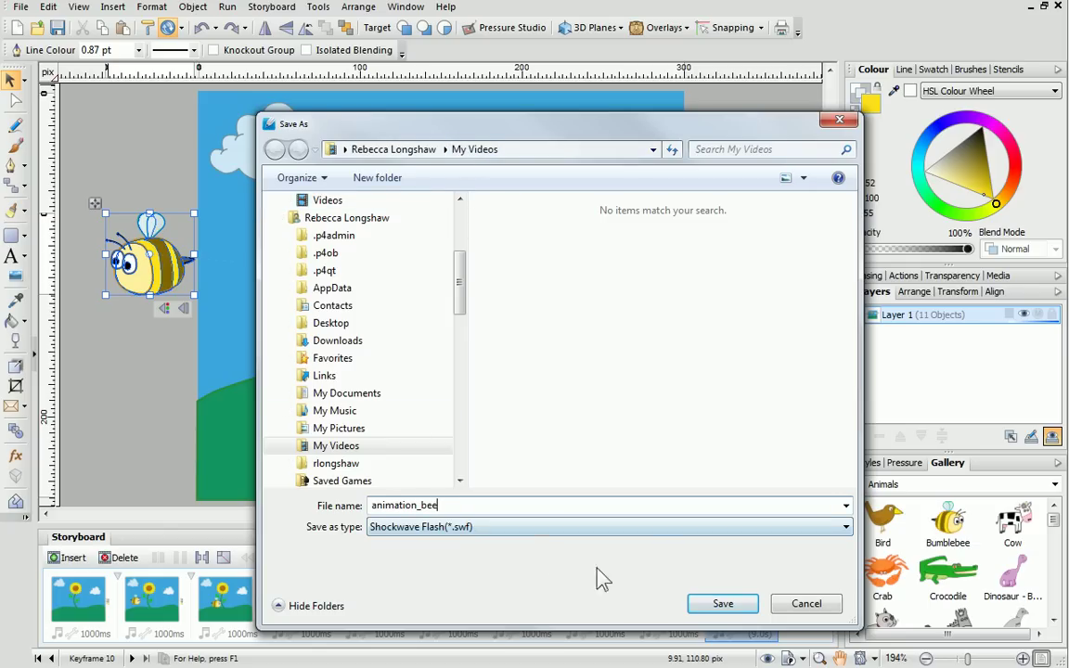
left_click(710, 603)
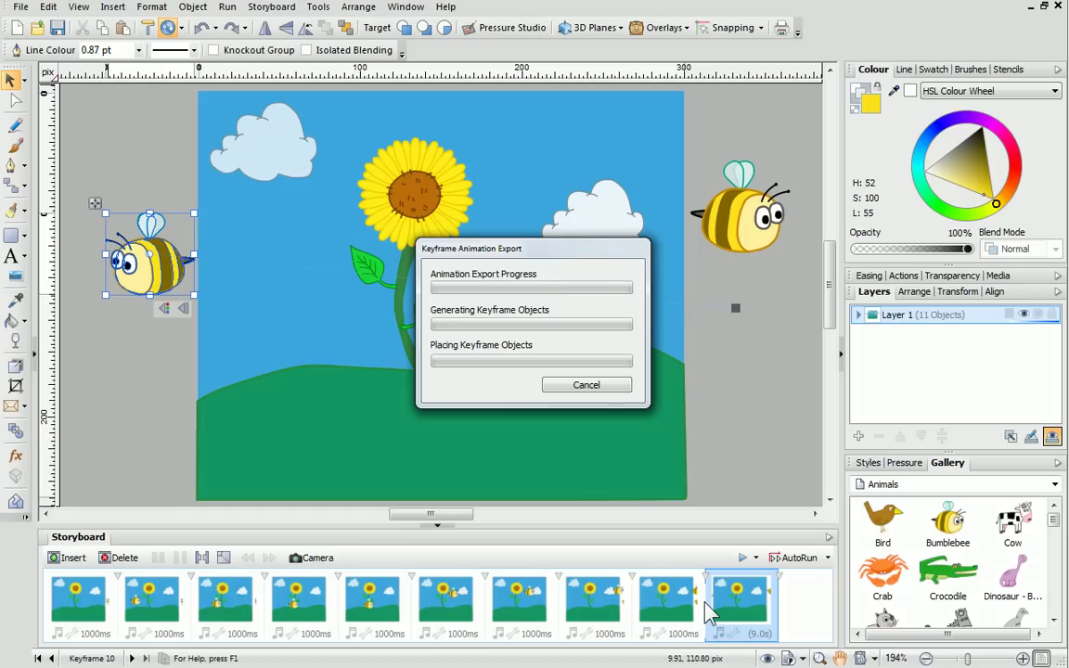